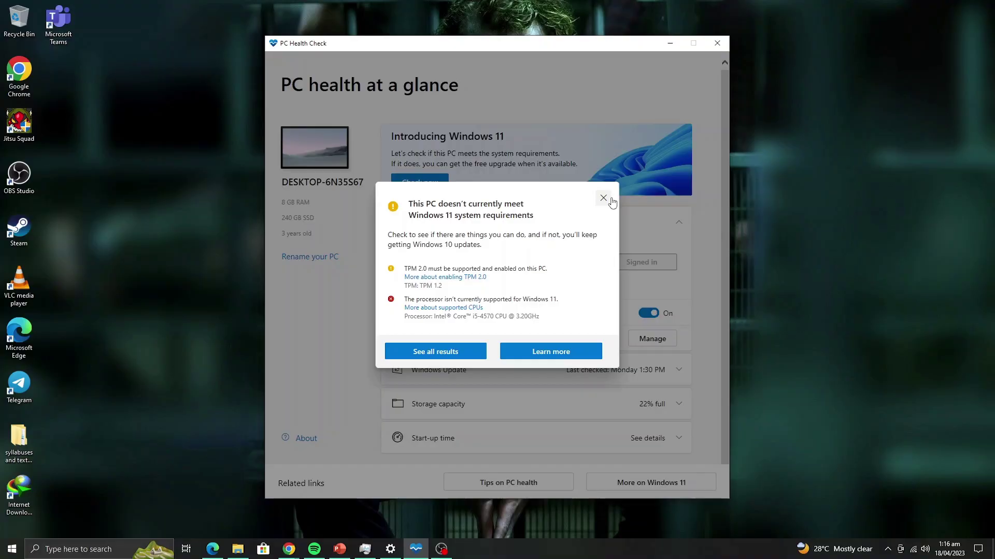
# Run the PC Health Check Windows 11 test and dismiss its TPM 2.0 and processor failures
pyautogui.click(603, 198)
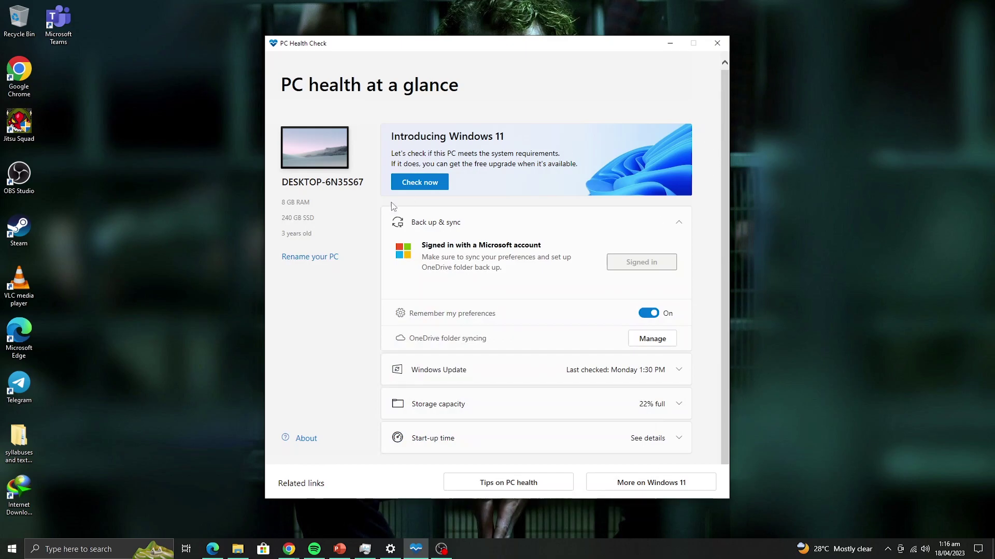
pyautogui.click(415, 187)
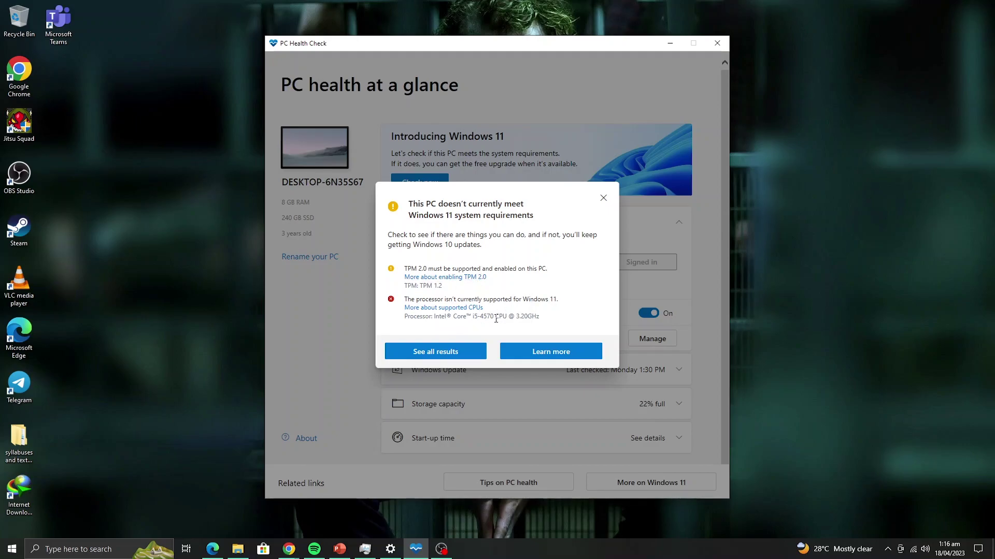
pyautogui.click(603, 198)
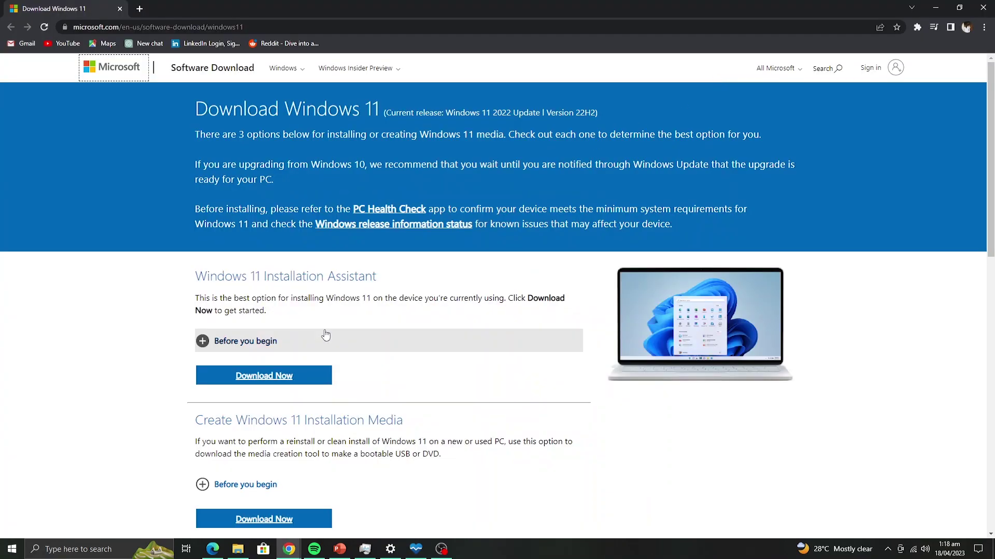
# Pick 'Windows 11 (multi-edition ISO for x64 devices)' under Download Windows 11 Disk Image (ISO)
pyautogui.scroll(-5, 325, 335)
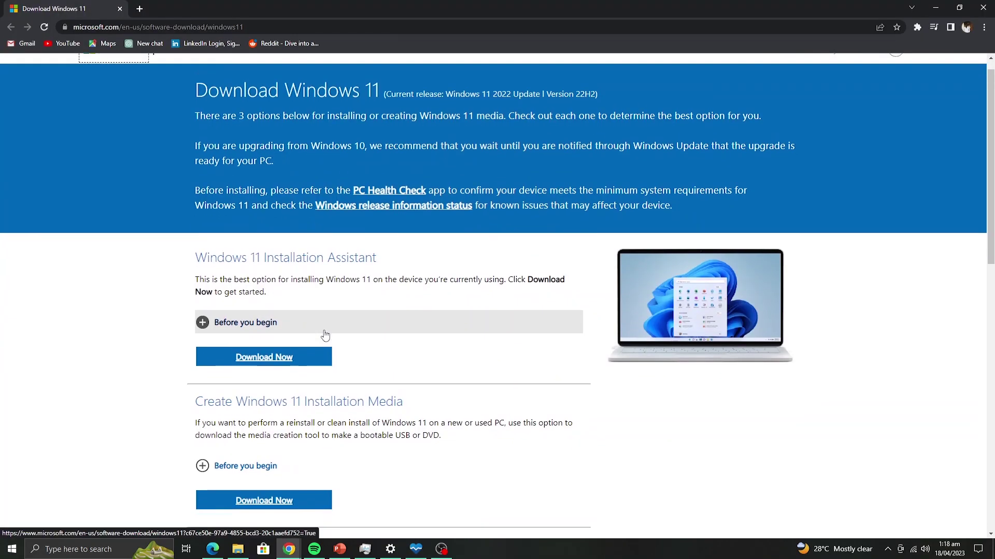
pyautogui.scroll(-4, 325, 330)
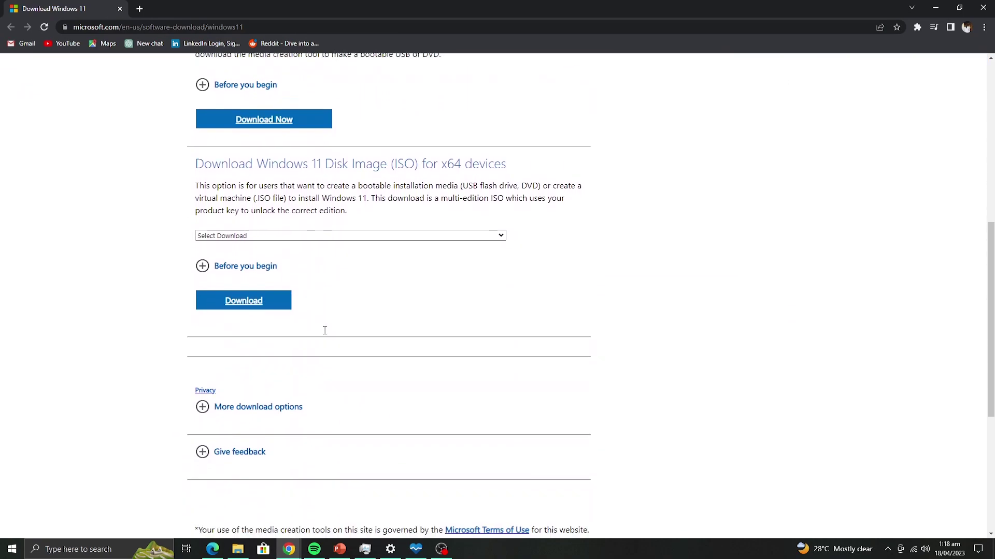
pyautogui.scroll(9, 325, 330)
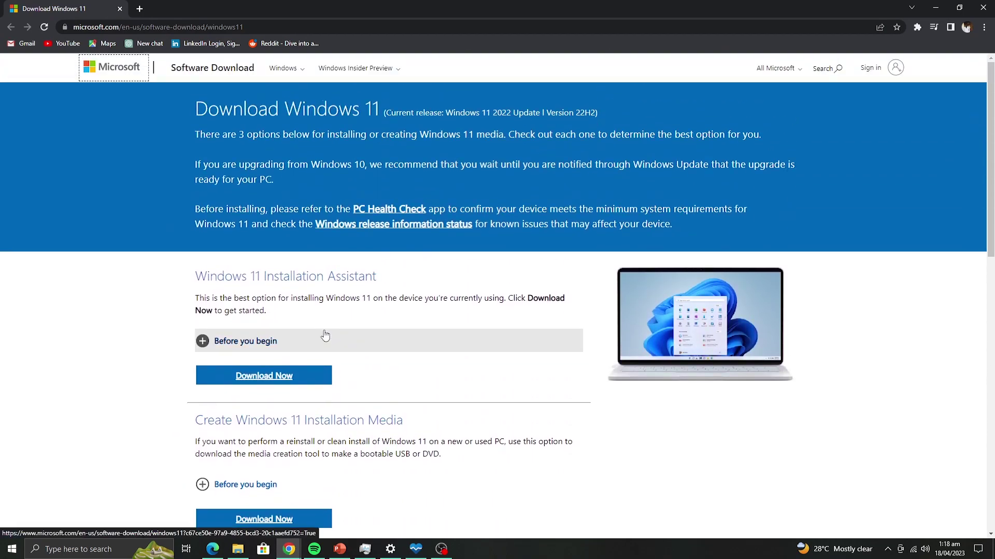
pyautogui.scroll(-2, 325, 334)
pyautogui.scroll(-3, 325, 334)
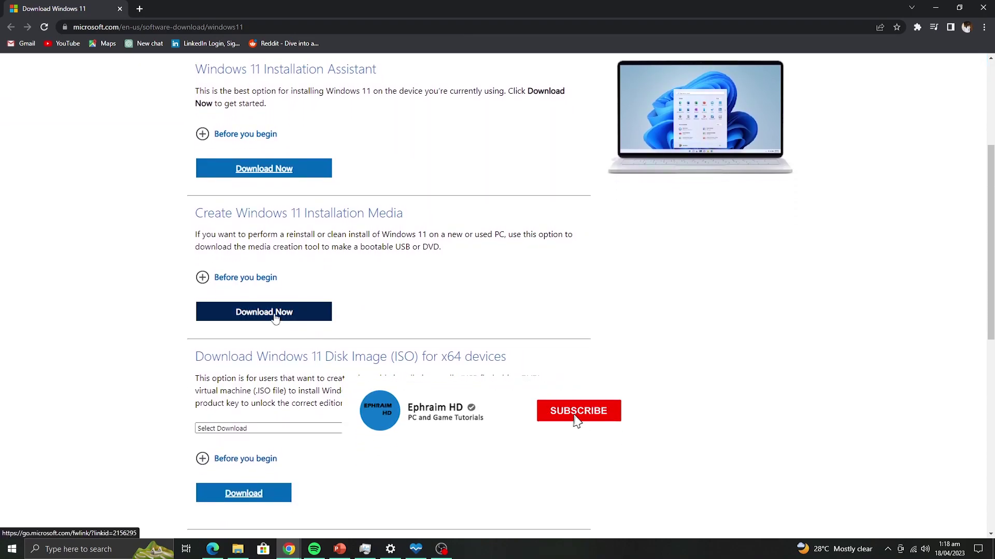
pyautogui.click(305, 430)
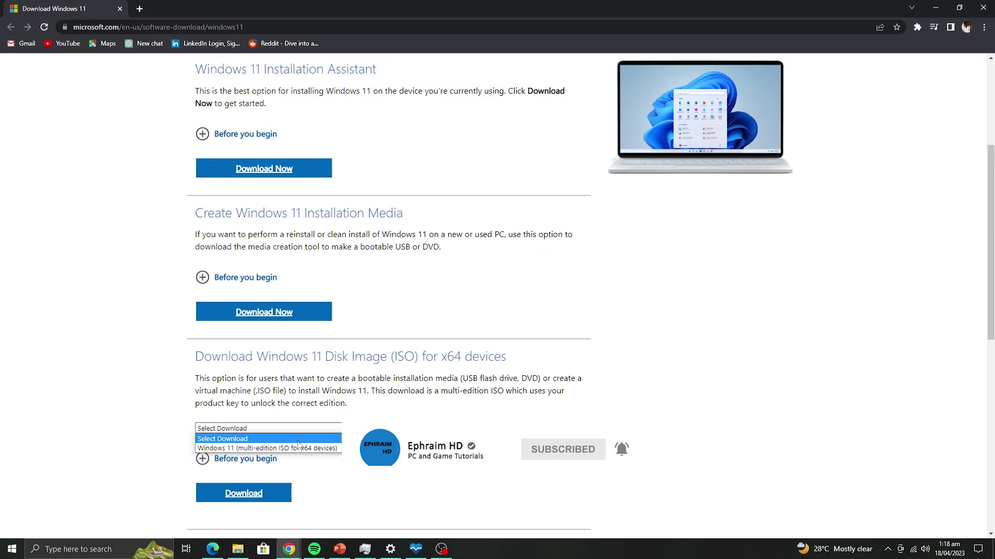
pyautogui.scroll(-2, 308, 345)
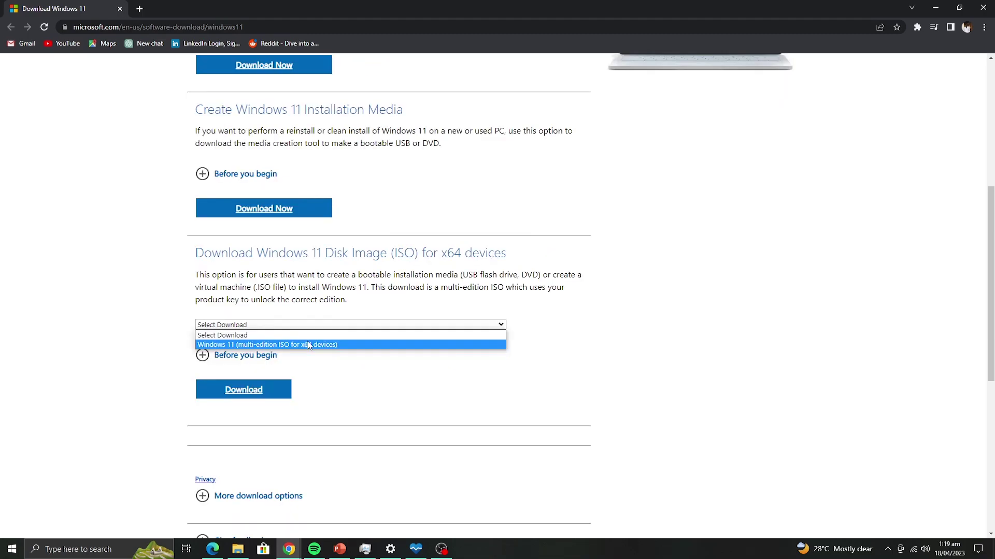
pyautogui.click(308, 345)
pyautogui.scroll(-4, 256, 394)
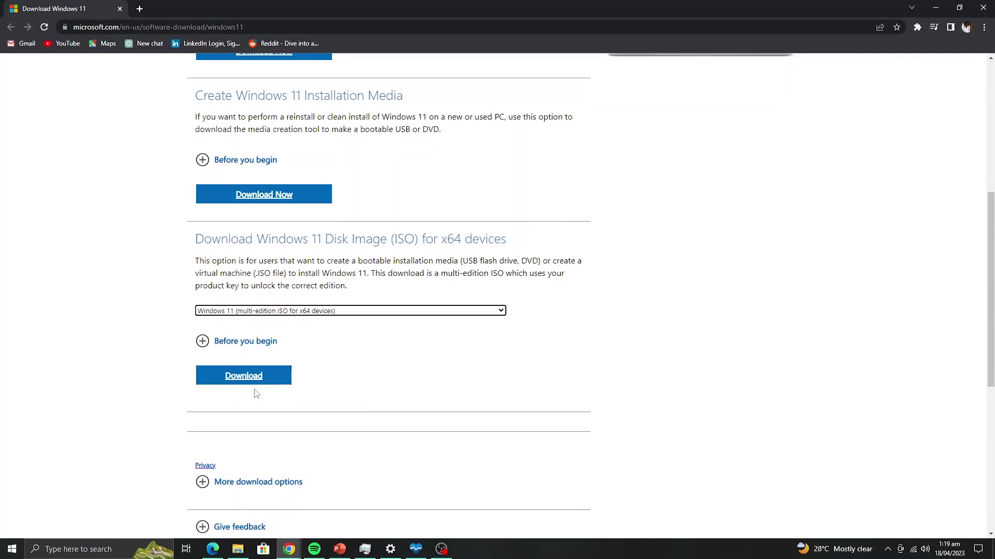
# Submit the ISO choice and confirm English (United States) as the product language
pyautogui.click(238, 185)
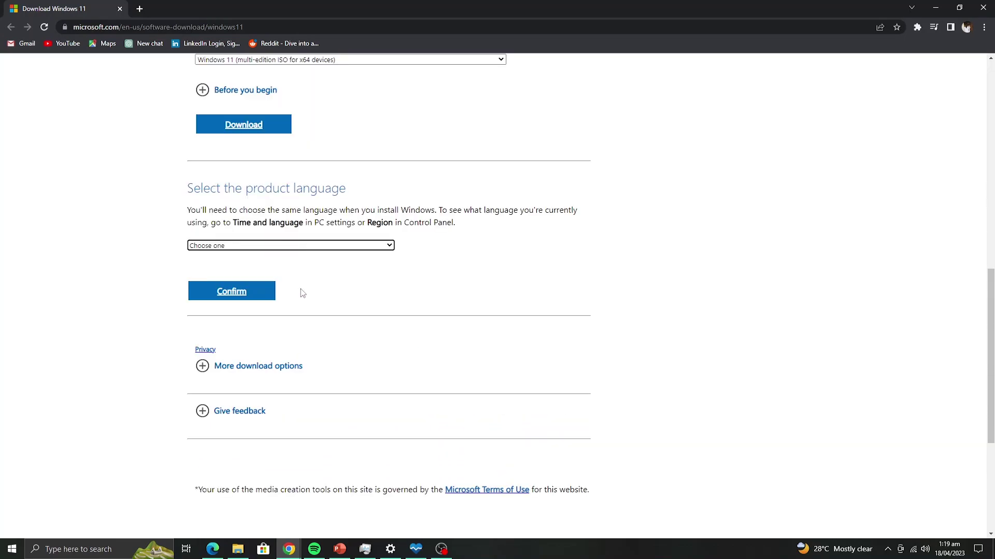
pyautogui.click(247, 299)
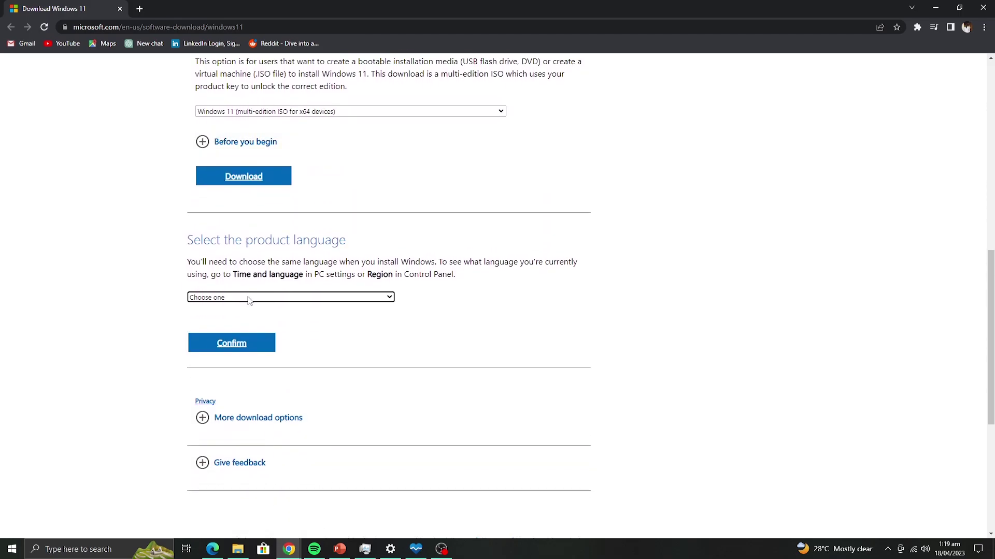
pyautogui.click(246, 299)
pyautogui.click(203, 328)
pyautogui.click(210, 346)
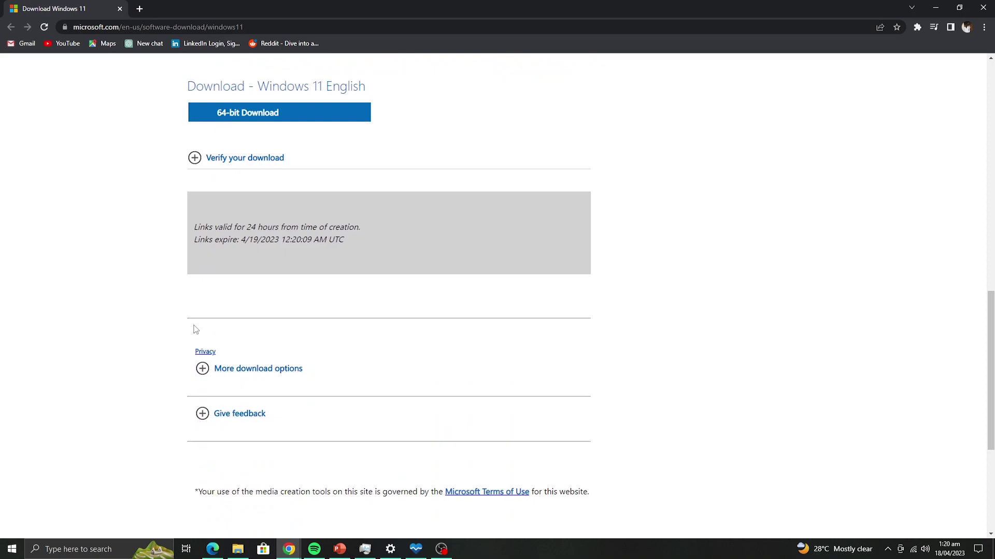
# Download the 64-bit Win11_22H2_English_x64v1.iso (5.17 GB) to Downloads through IDM
pyautogui.scroll(3, 274, 342)
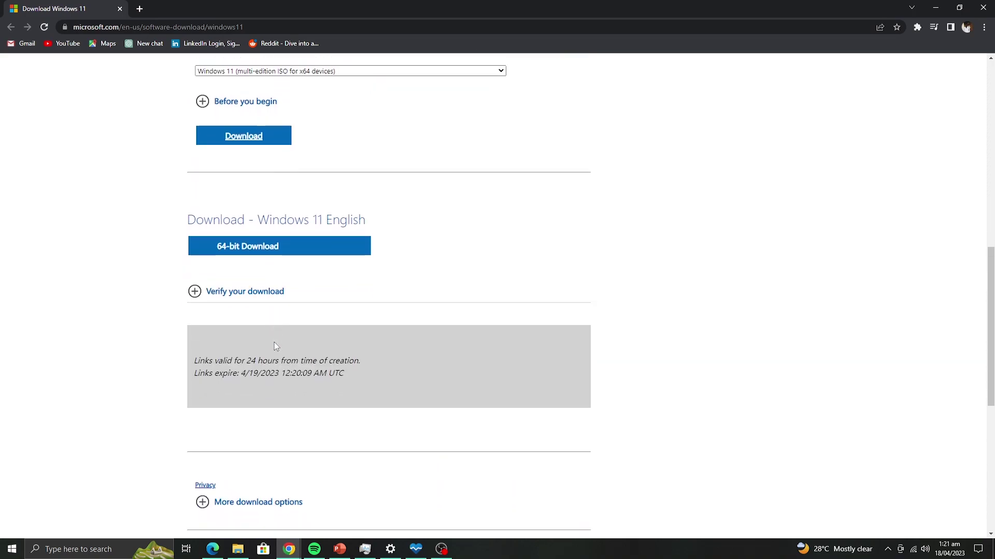
pyautogui.scroll(-2, 275, 342)
pyautogui.scroll(3, 274, 342)
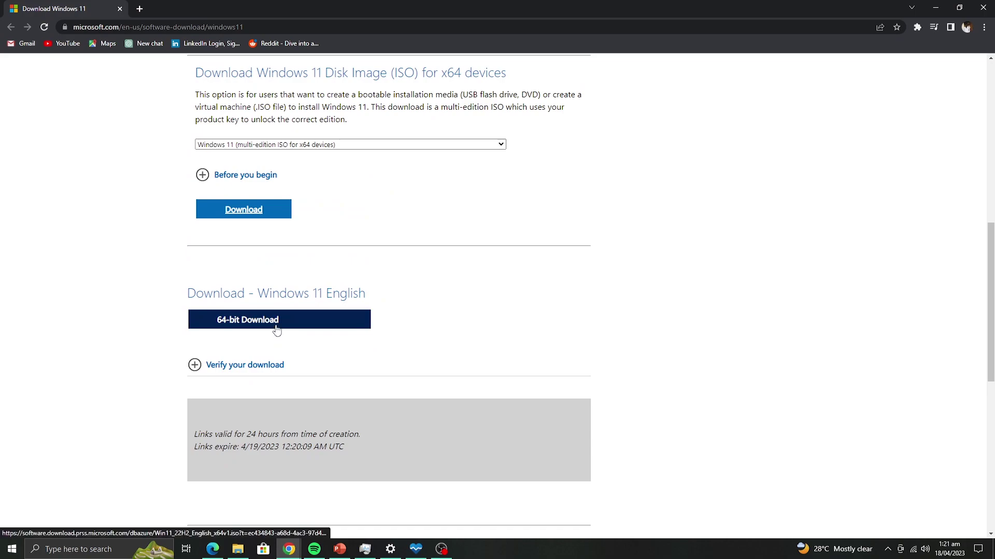
pyautogui.click(277, 320)
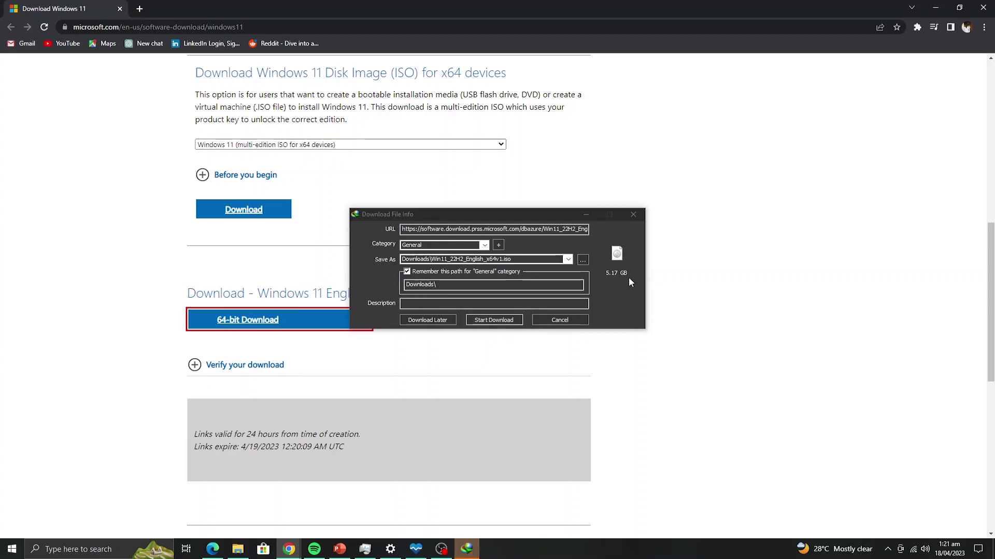
pyautogui.click(491, 322)
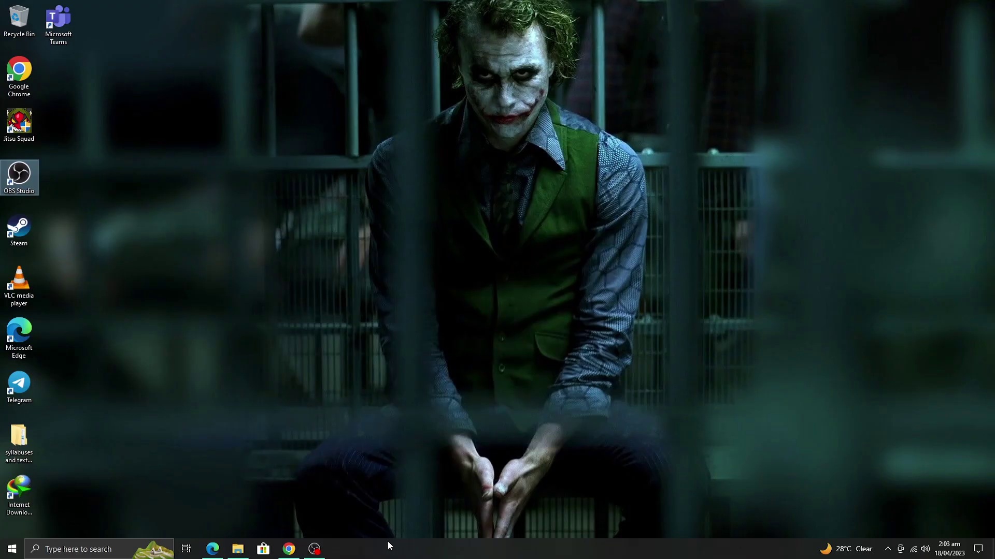
# Launch setup from the mounted ISO, see the processor and TPM 2.0 failure, and close back to the desktop
pyautogui.click(238, 550)
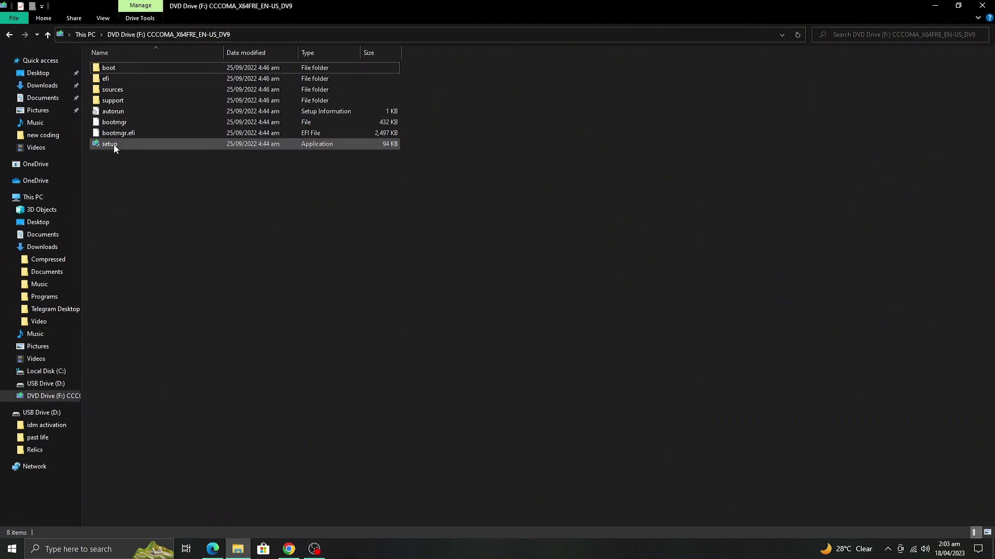
pyautogui.doubleClick(113, 144)
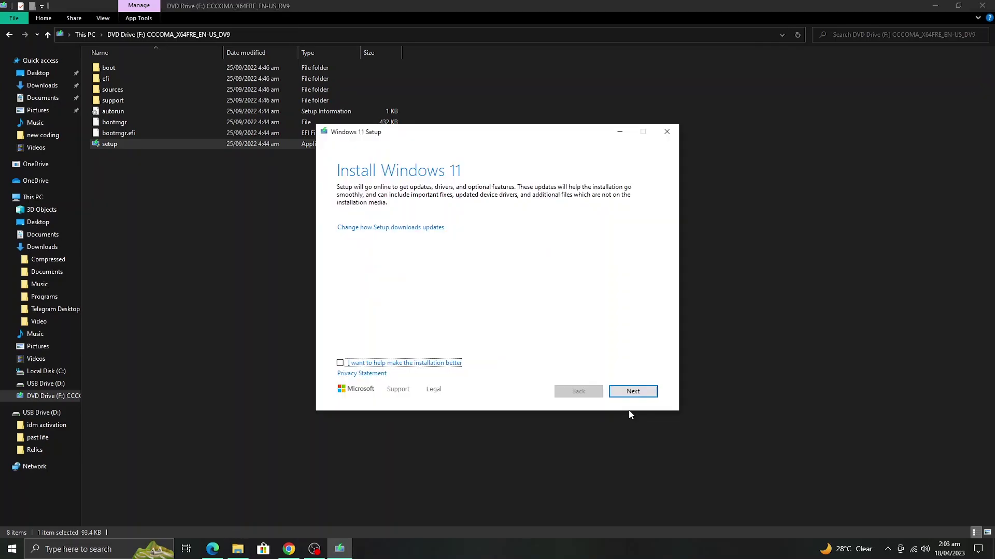
pyautogui.click(637, 393)
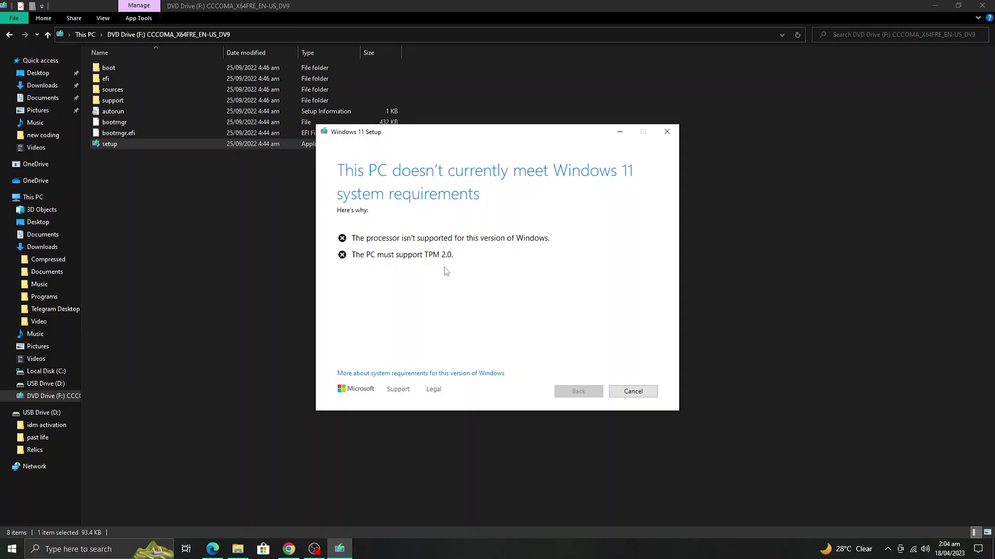
pyautogui.hotkey('alt', 'F4')
pyautogui.press('super+d')
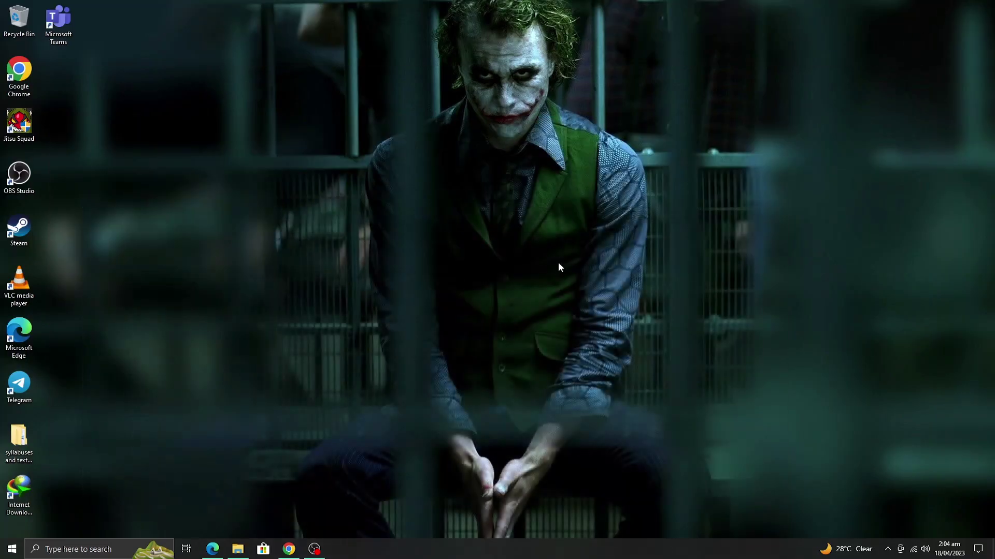
# View the Windows 11- 22H2 Bypass.rar page in Google Drive, holding Bypass.cmd, then minimize Chrome
pyautogui.click(289, 550)
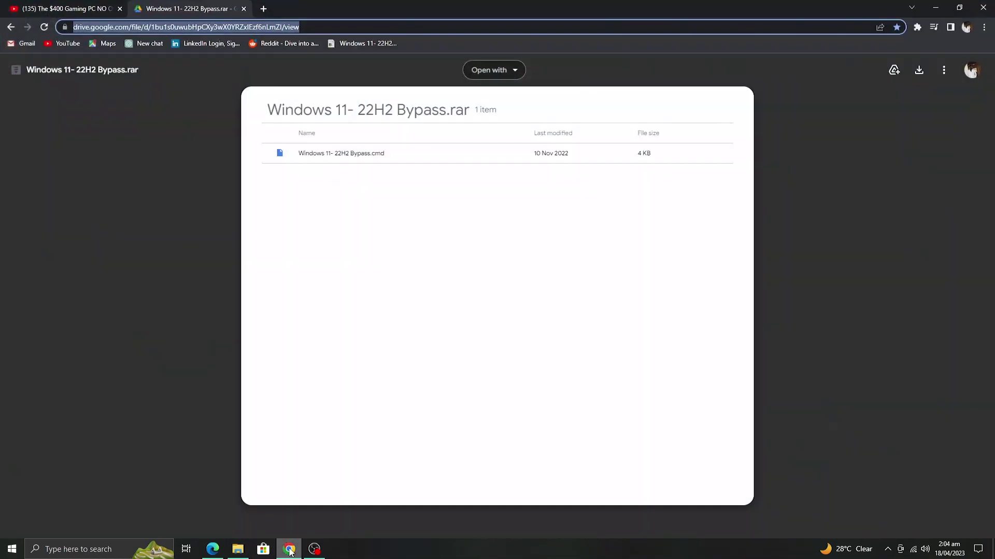
pyautogui.click(373, 303)
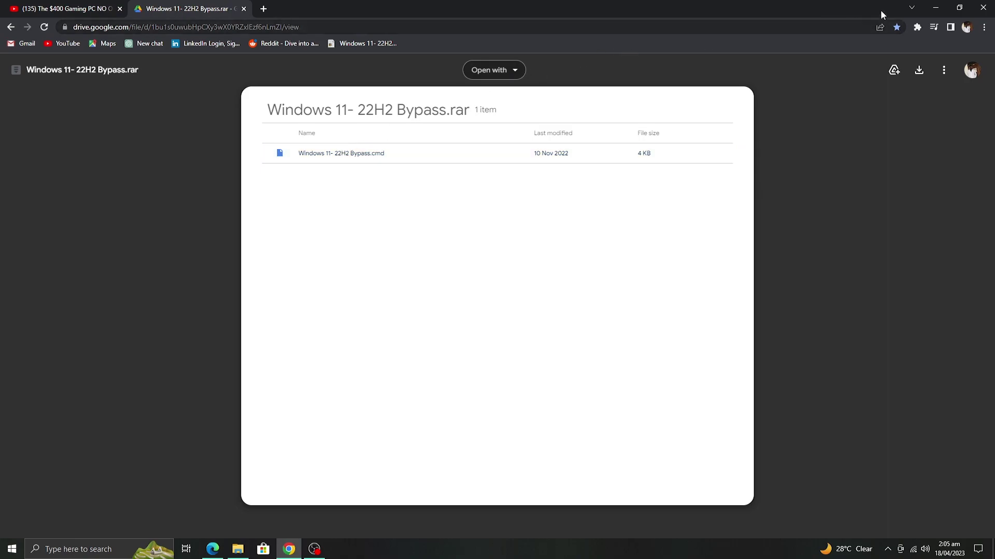
pyautogui.click(935, 8)
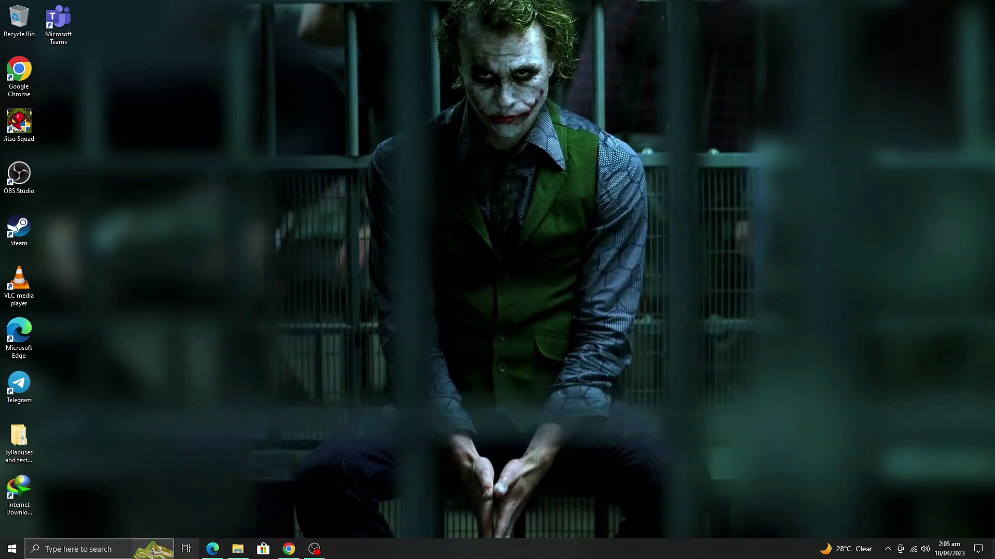
# Extract the bypass archive here in the Compressed downloads folder
pyautogui.click(238, 550)
pyautogui.click(124, 68)
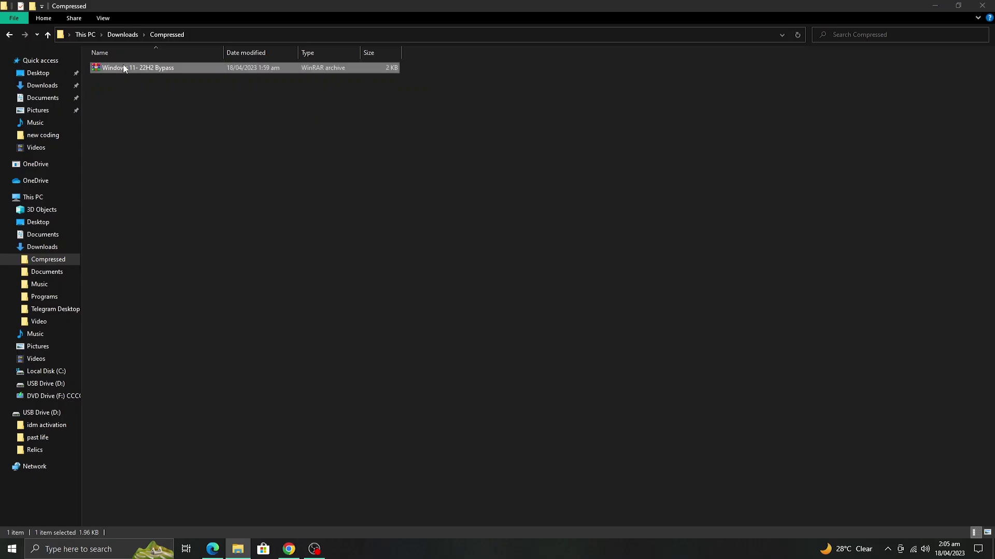
pyautogui.rightClick(125, 68)
pyautogui.click(155, 107)
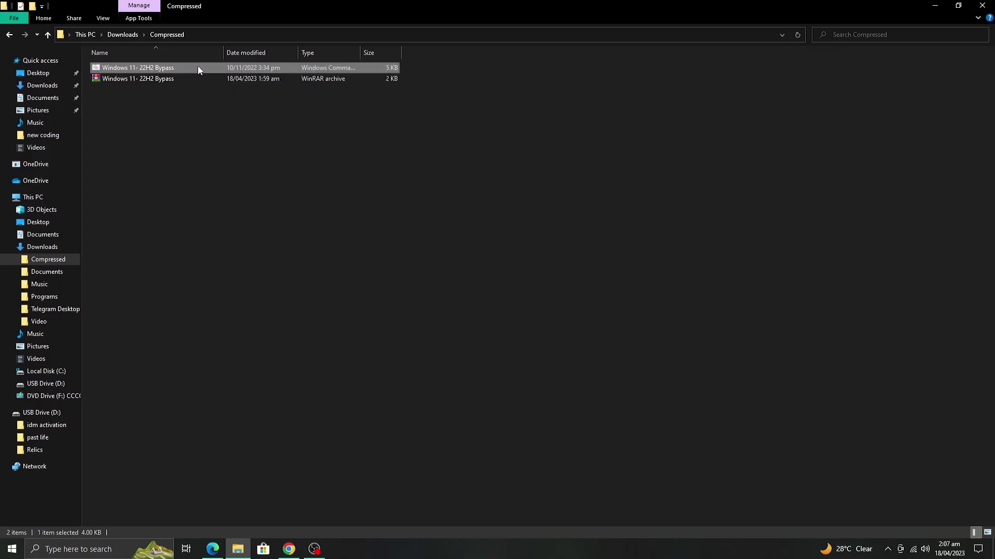
# Run the extracted Bypass.cmd as administrator, then launch setup from DVD Drive (F:)
pyautogui.rightClick(197, 72)
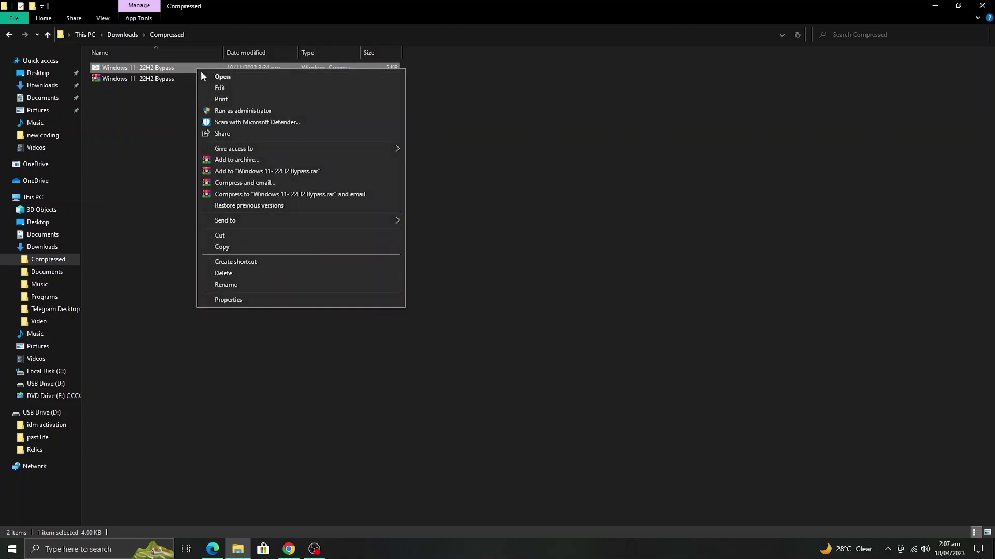
pyautogui.click(231, 110)
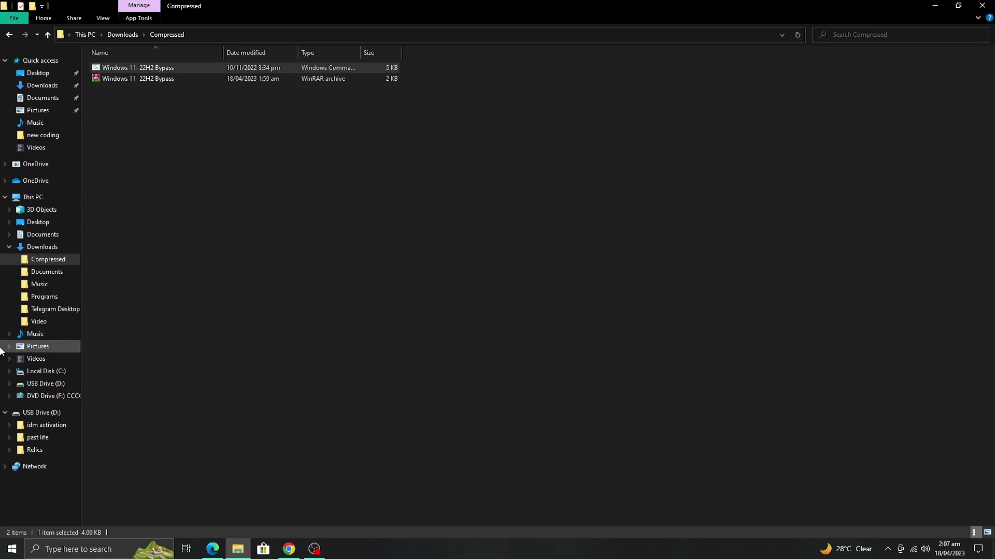
pyautogui.click(26, 399)
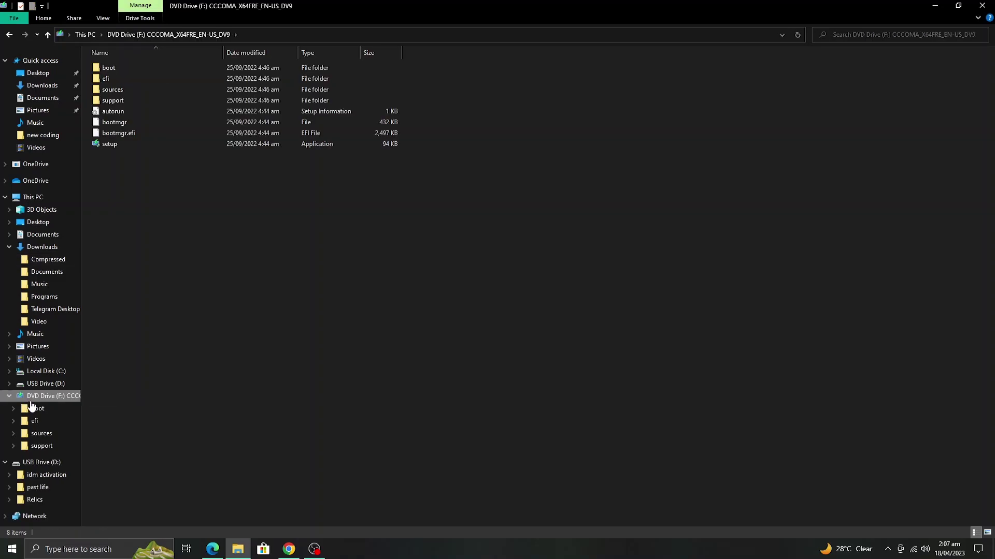
pyautogui.doubleClick(114, 148)
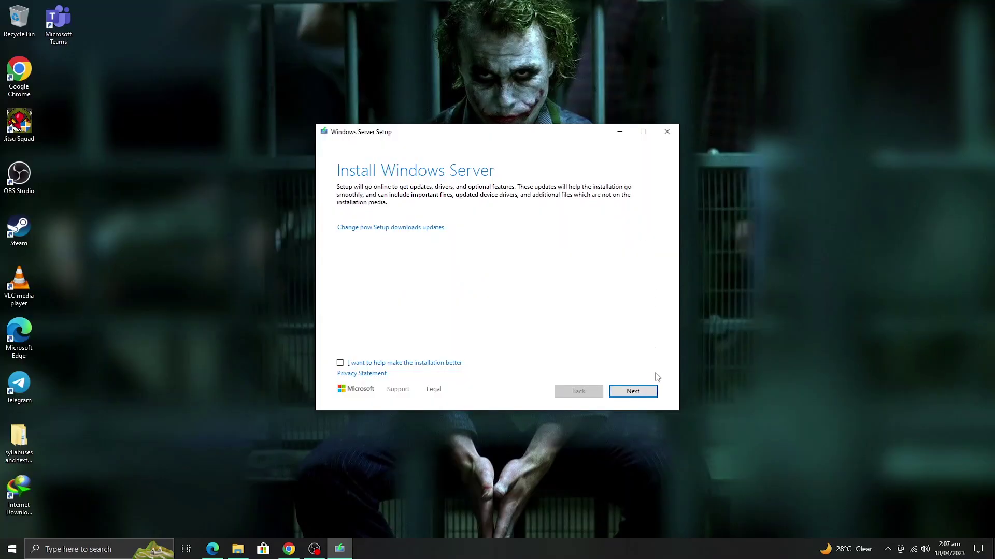
# Accept the license terms and choose Keep personal files only to start the upgrade
pyautogui.click(648, 391)
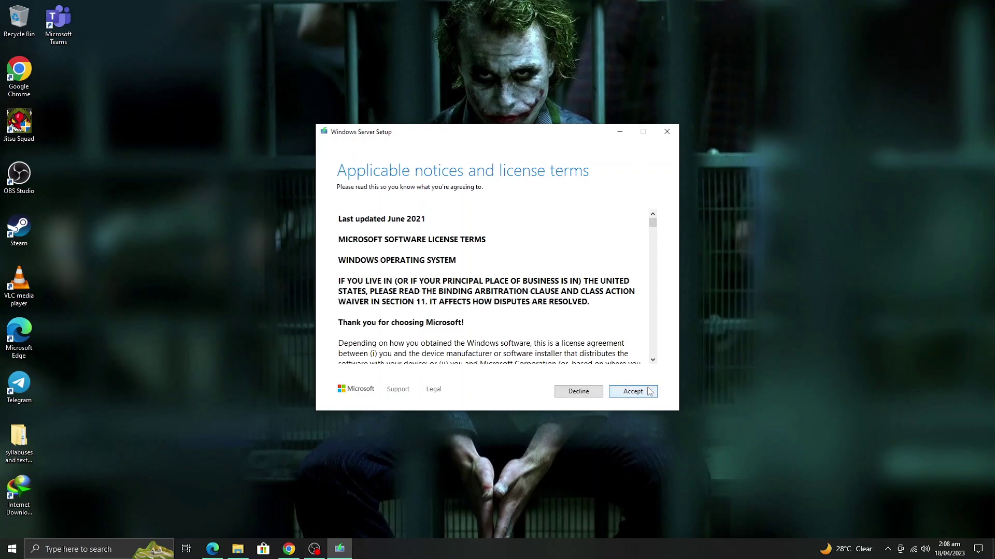
pyautogui.click(649, 391)
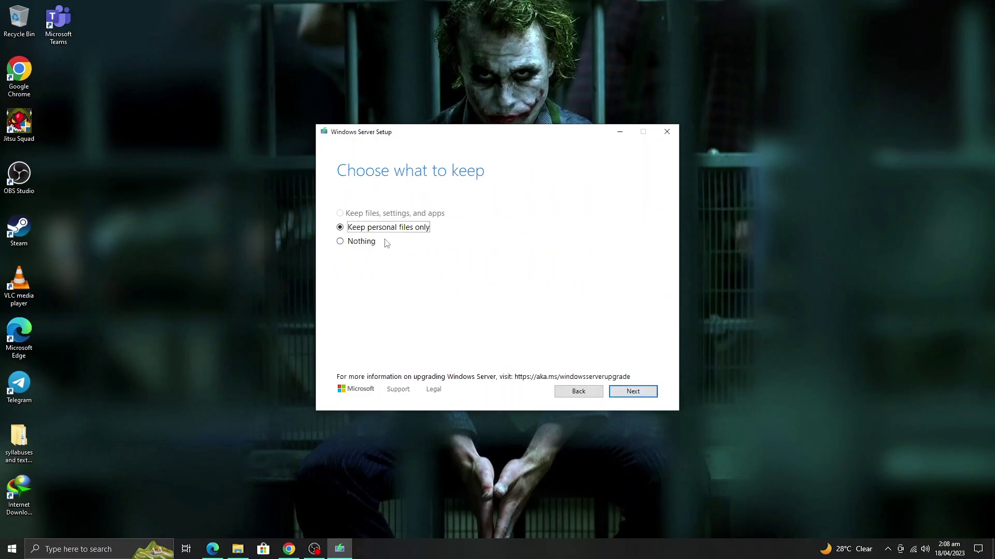
pyautogui.click(633, 392)
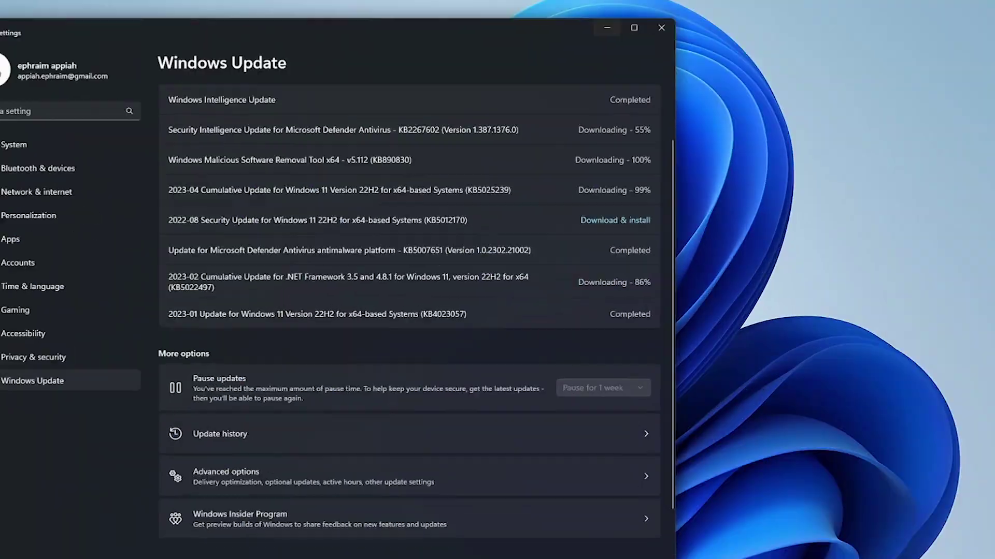
# Restart from Windows Update to finish the updates, then open the Windows 11 Start menu
pyautogui.scroll(2, 520, 174)
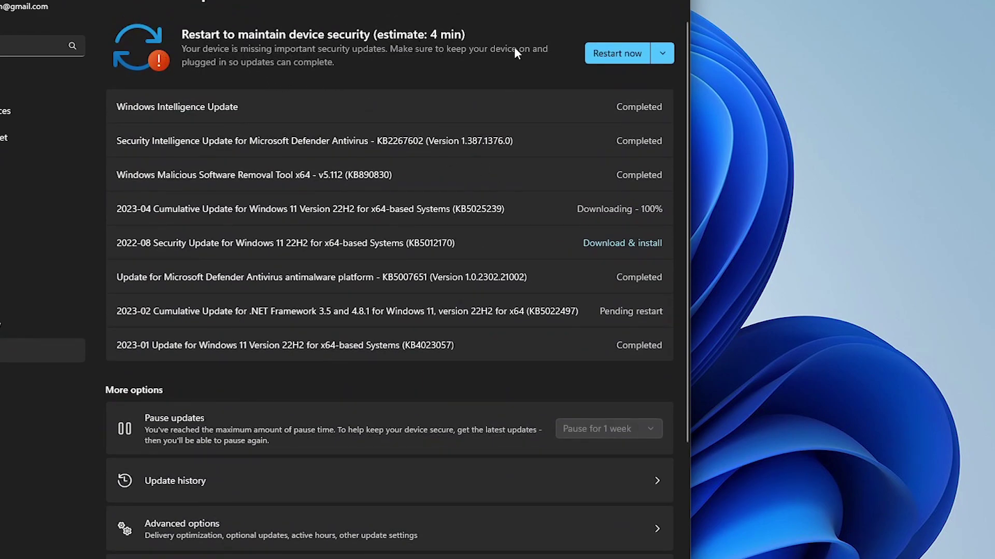
pyautogui.click(626, 54)
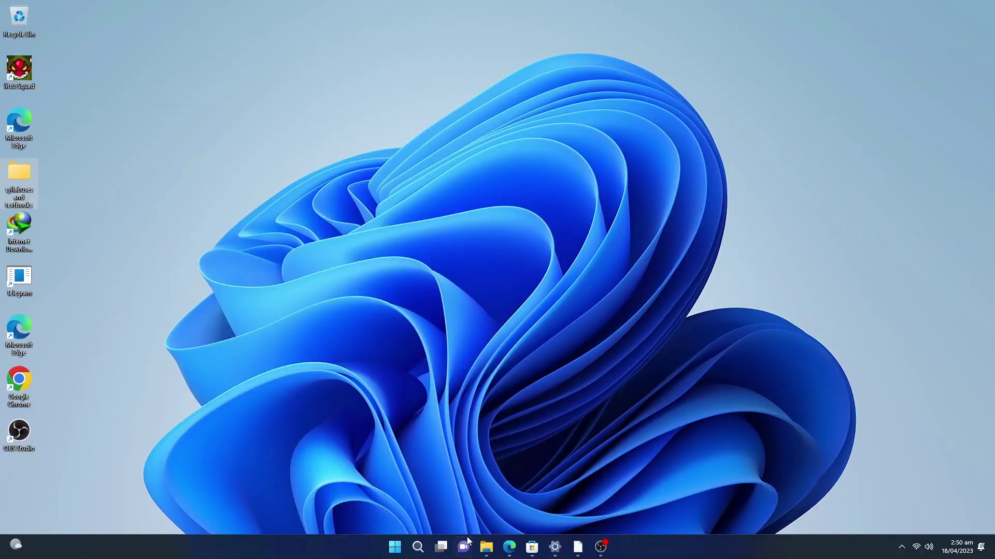
pyautogui.click(394, 545)
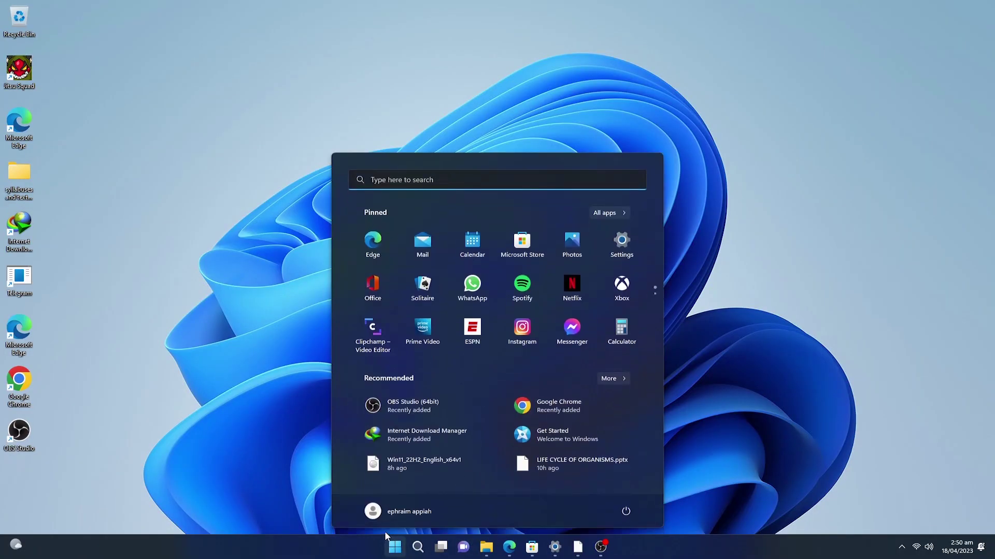